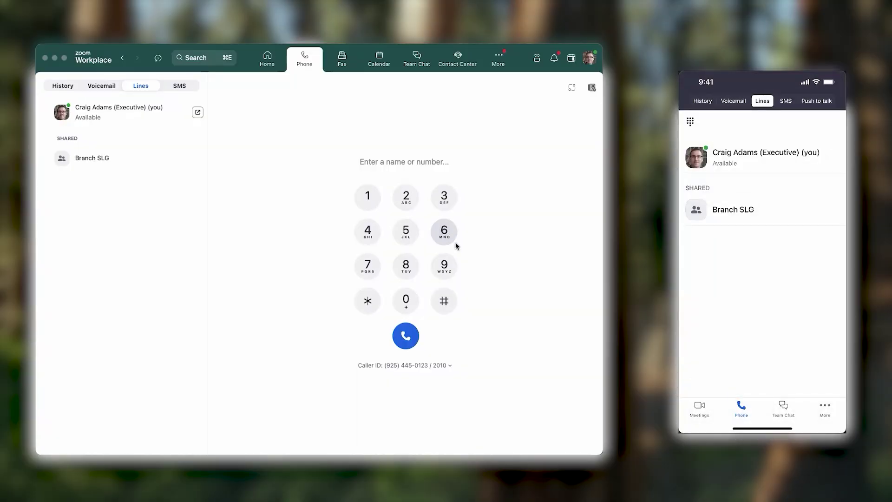
- Browse the History, SMS and Lines tabs, then return to Fax showing three saved drafts
{"action": "left_click", "coordinate": [70, 88]}
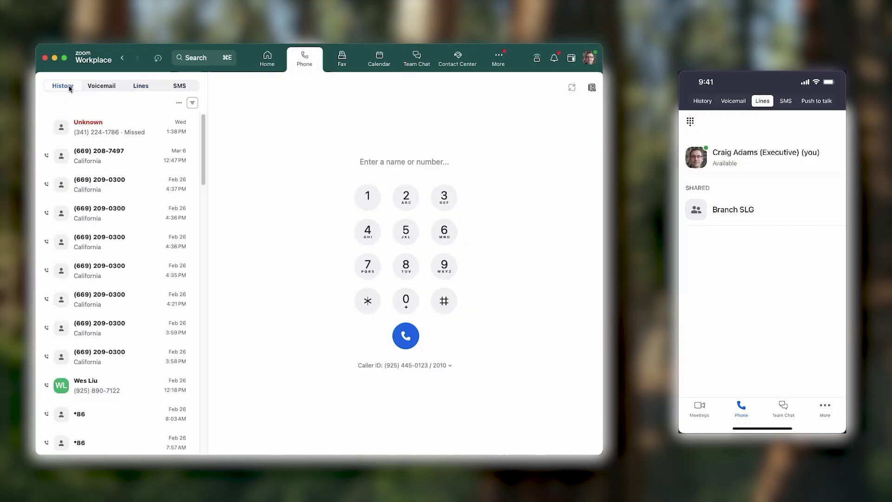
{"action": "left_click", "coordinate": [186, 87]}
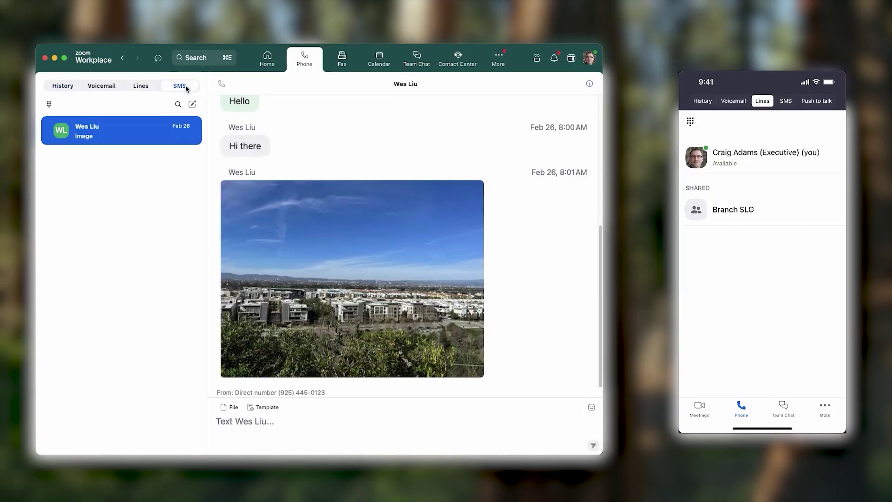
{"action": "left_click", "coordinate": [343, 60]}
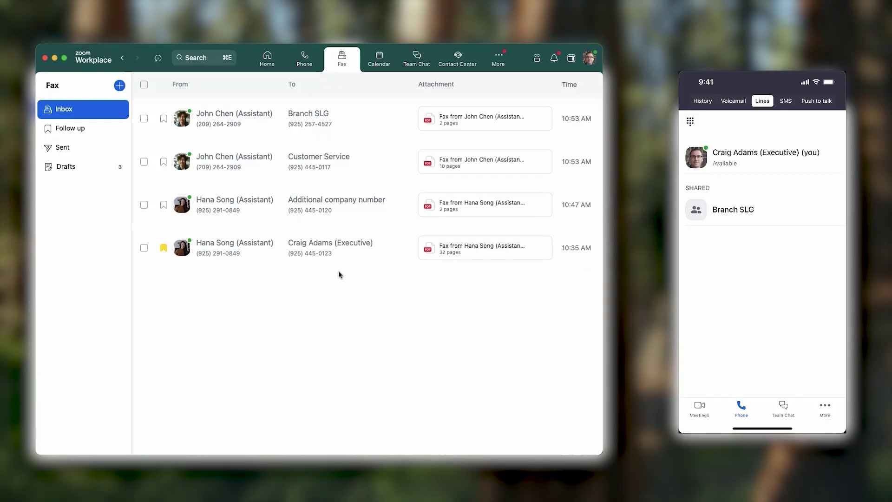
{"action": "left_click", "coordinate": [312, 61]}
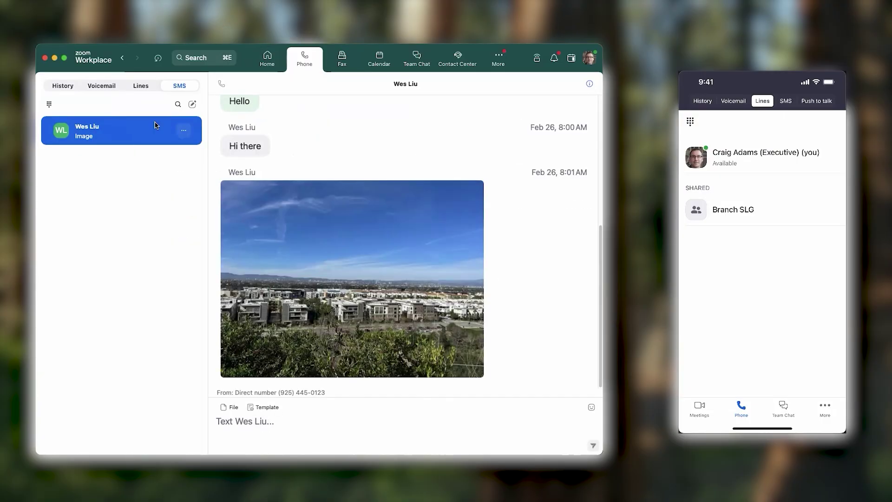
{"action": "left_click", "coordinate": [145, 87]}
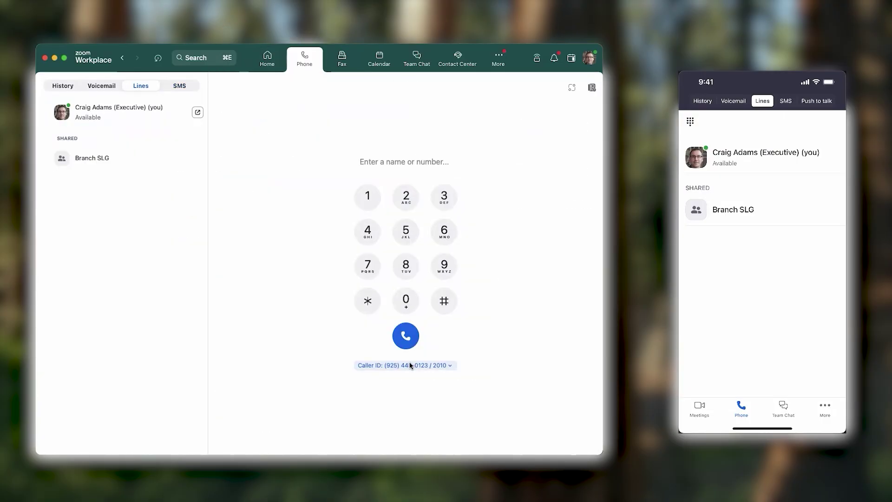
{"action": "left_click", "coordinate": [342, 59]}
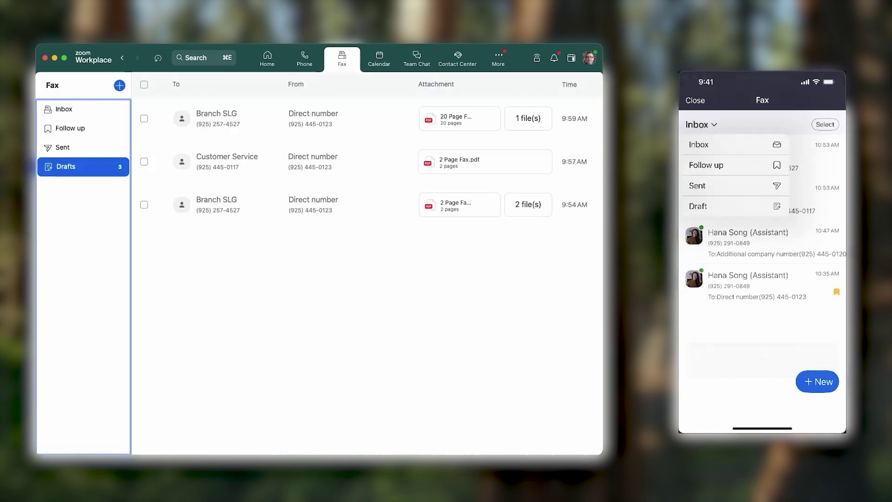
{"action": "left_click", "coordinate": [357, 318]}
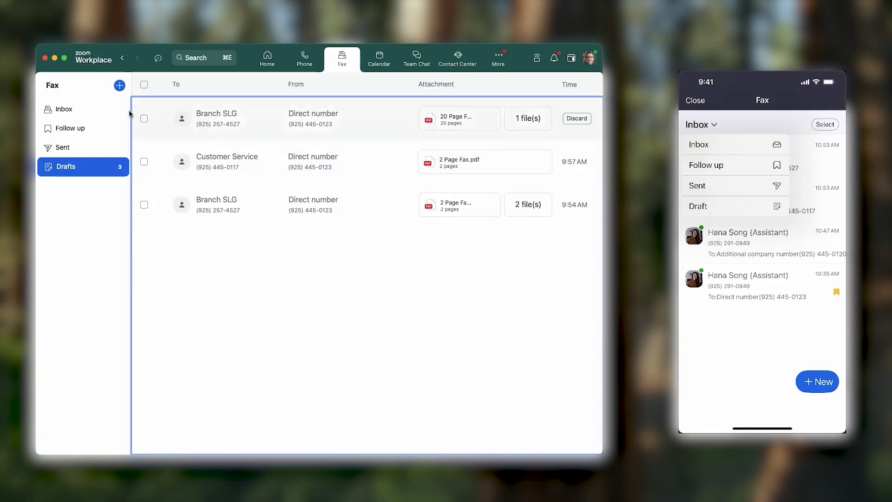
{"action": "left_click", "coordinate": [120, 86]}
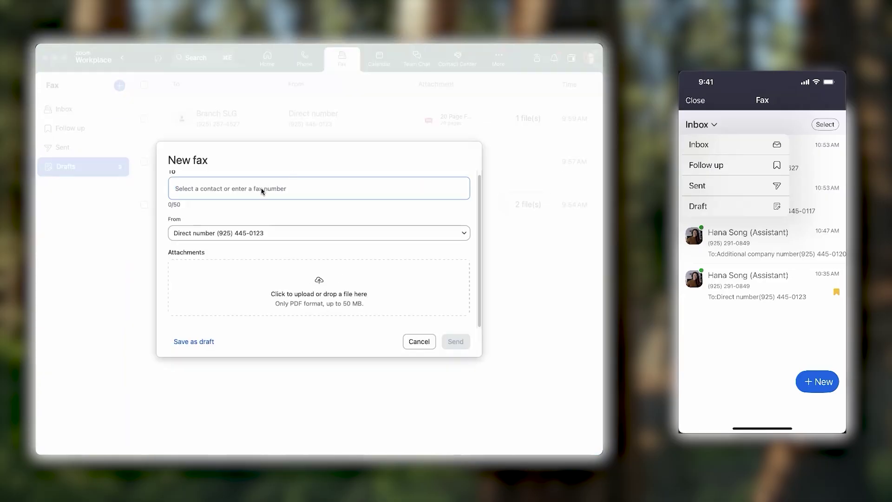
{"action": "type", "text": "ha"}
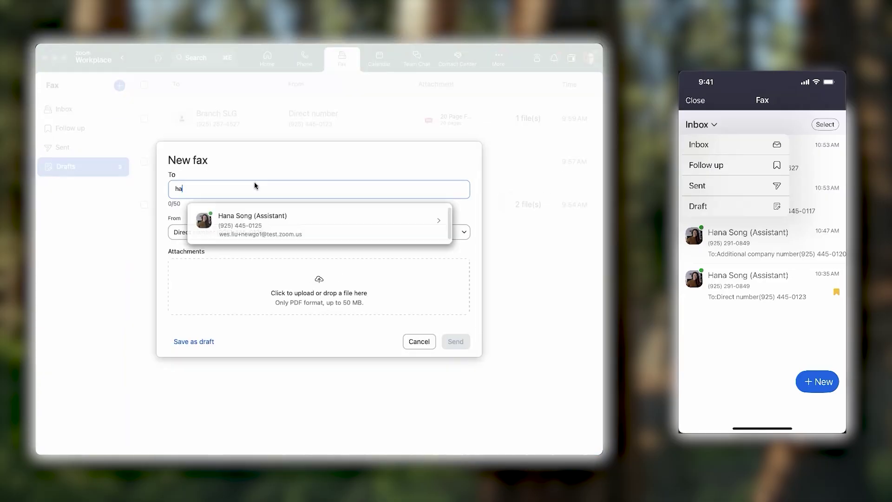
{"action": "left_click", "coordinate": [273, 211]}
{"action": "left_click", "coordinate": [268, 237]}
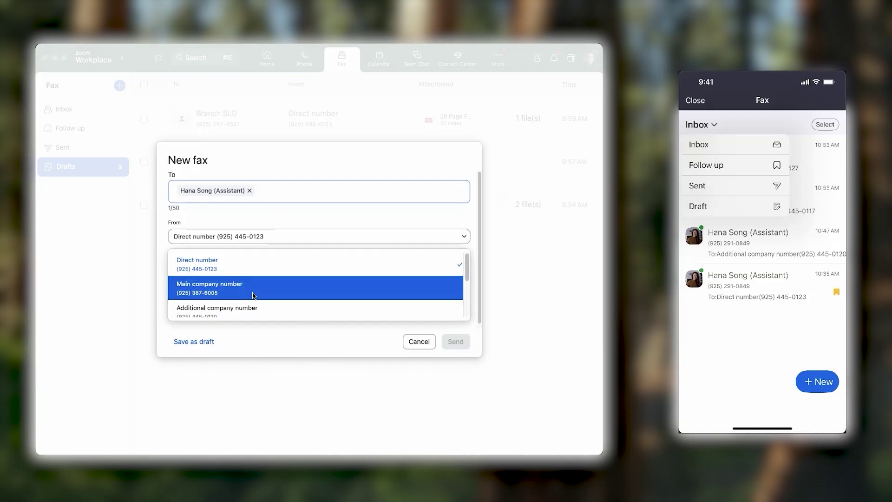
{"action": "scroll", "coordinate": [252, 295], "scroll_direction": "down", "scroll_amount": 1}
{"action": "scroll", "coordinate": [252, 295], "scroll_direction": "down", "scroll_amount": 2}
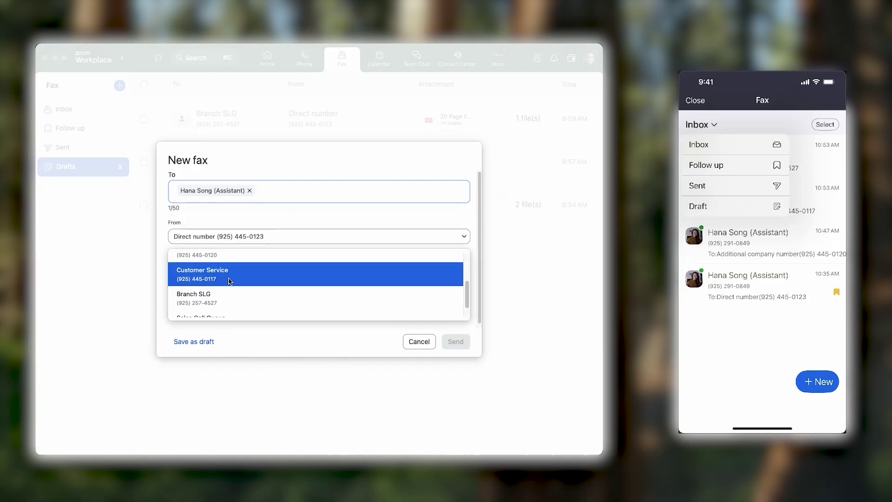
{"action": "scroll", "coordinate": [243, 301], "scroll_direction": "down", "scroll_amount": 1}
{"action": "scroll", "coordinate": [249, 319], "scroll_direction": "down", "scroll_amount": 1}
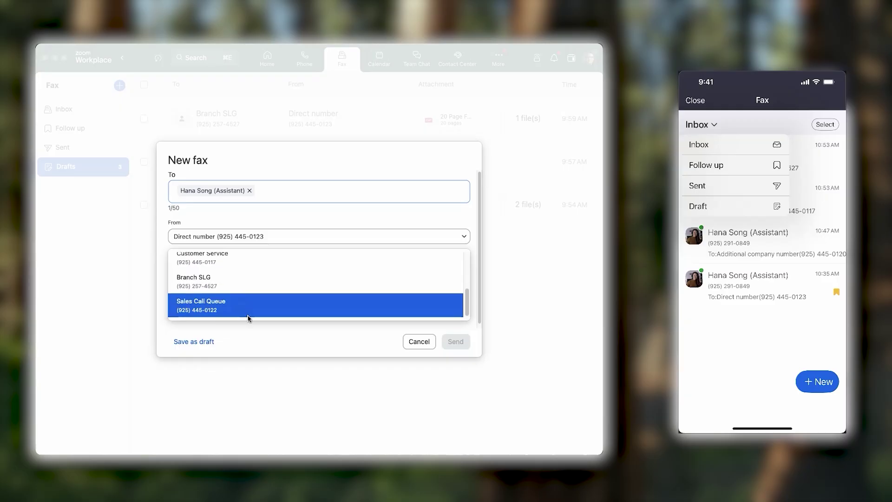
{"action": "scroll", "coordinate": [248, 292], "scroll_direction": "up", "scroll_amount": 2}
{"action": "scroll", "coordinate": [247, 281], "scroll_direction": "up", "scroll_amount": 1}
{"action": "left_click", "coordinate": [244, 271]}
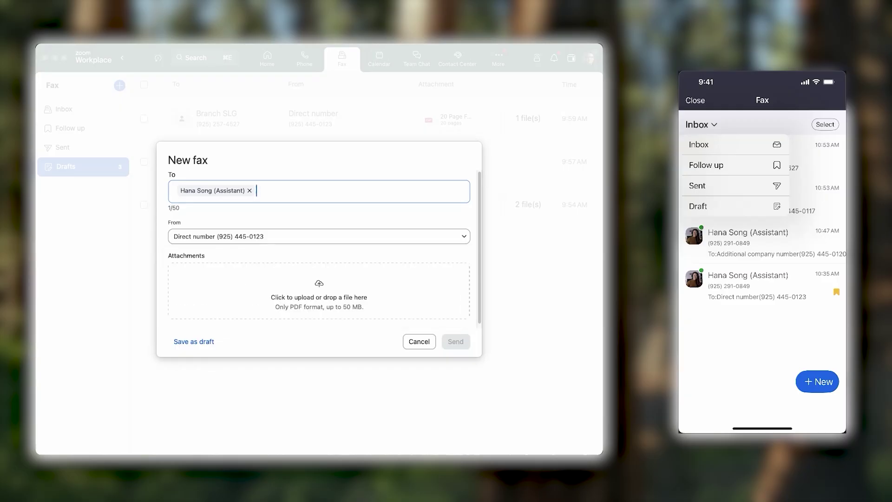
- Attach the three Faxes-folder PDFs, send the 32-page fax, and view the Sent list
{"action": "left_click", "coordinate": [210, 486]}
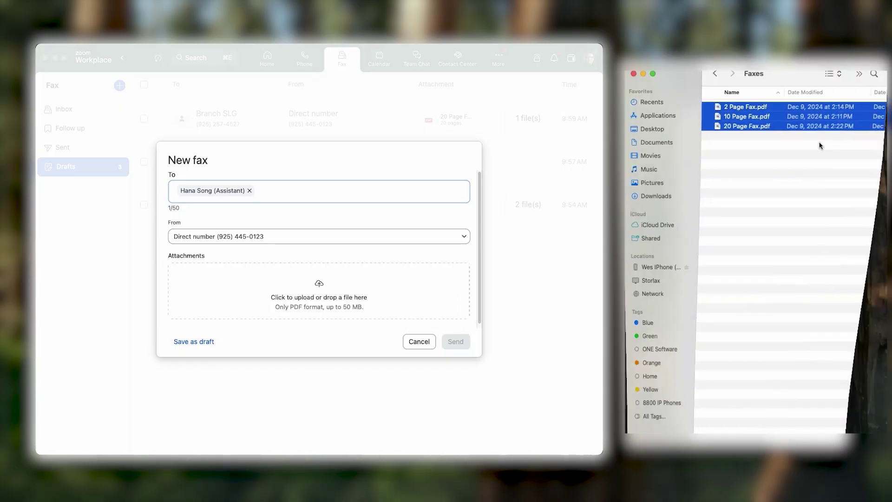
{"action": "left_click_drag", "start_coordinate": [750, 115], "coordinate": [300, 293]}
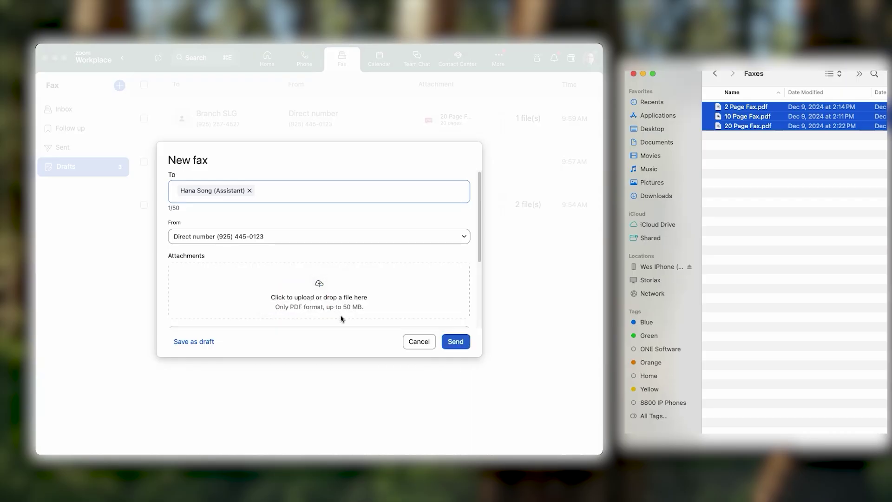
{"action": "left_click", "coordinate": [457, 342]}
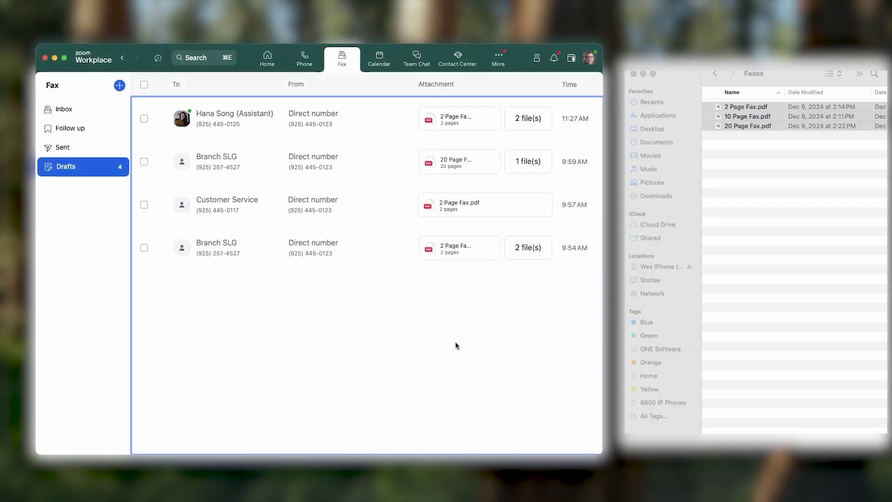
{"action": "left_click", "coordinate": [74, 146]}
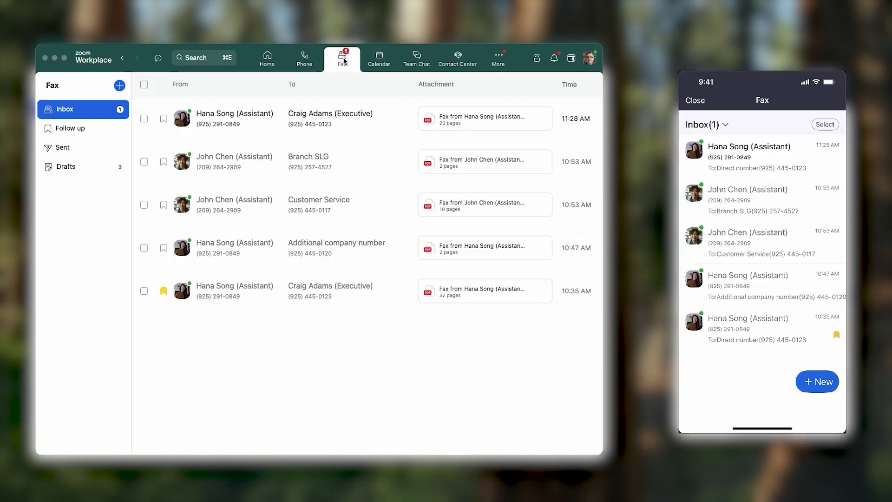
{"action": "left_click", "coordinate": [329, 123]}
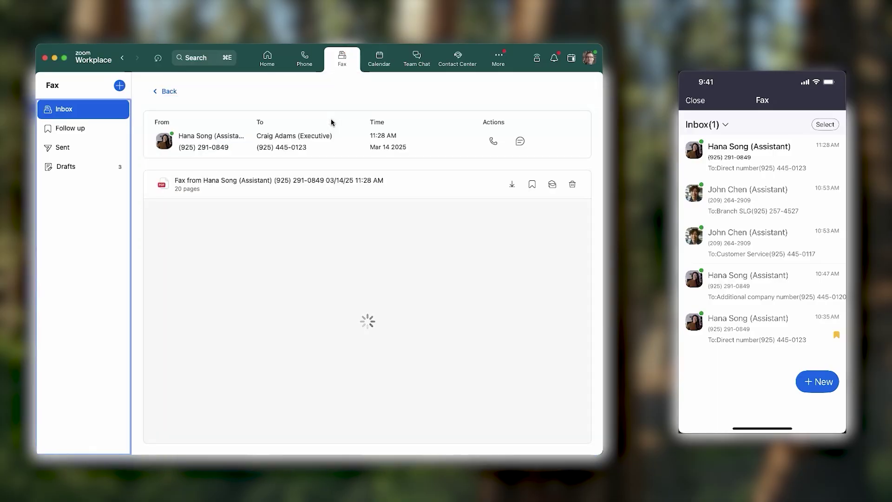